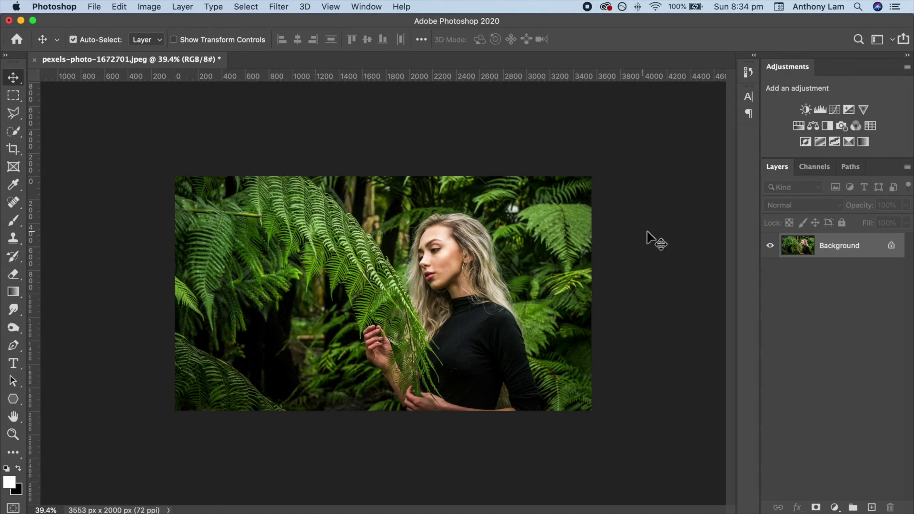
# Step: Duplicate the Background layer and convert the Background copy into a Smart Object
pyautogui.moveTo(800, 245)
pyautogui.mouseDown()
pyautogui.moveTo(869, 453)
pyautogui.moveTo(874, 508)
pyautogui.mouseUp()
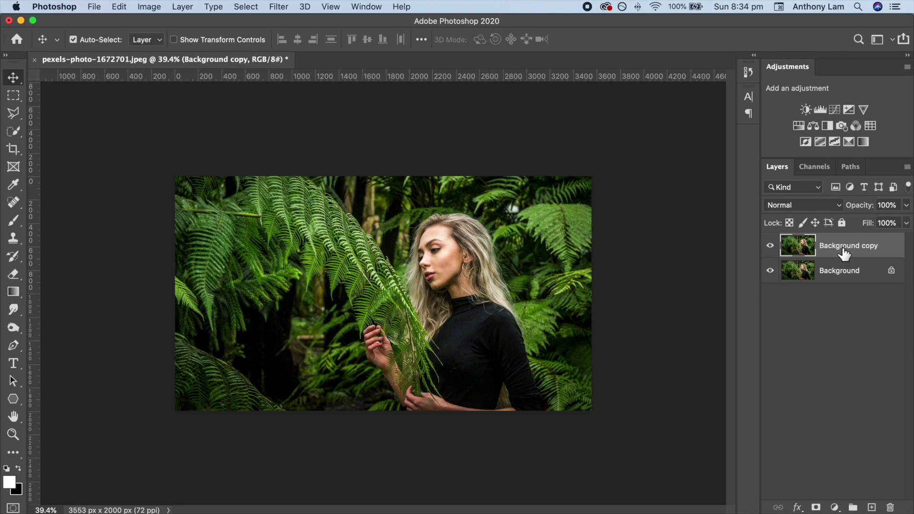
pyautogui.rightClick(841, 247)
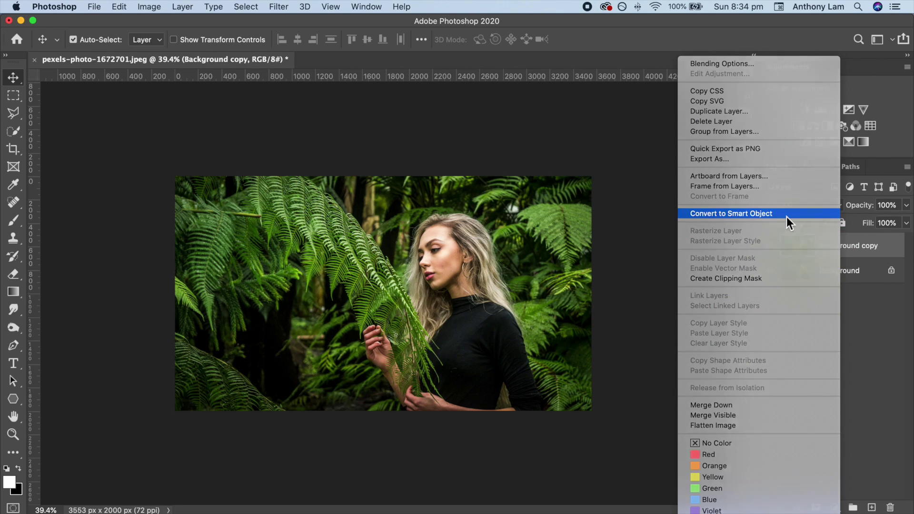
pyautogui.click(787, 214)
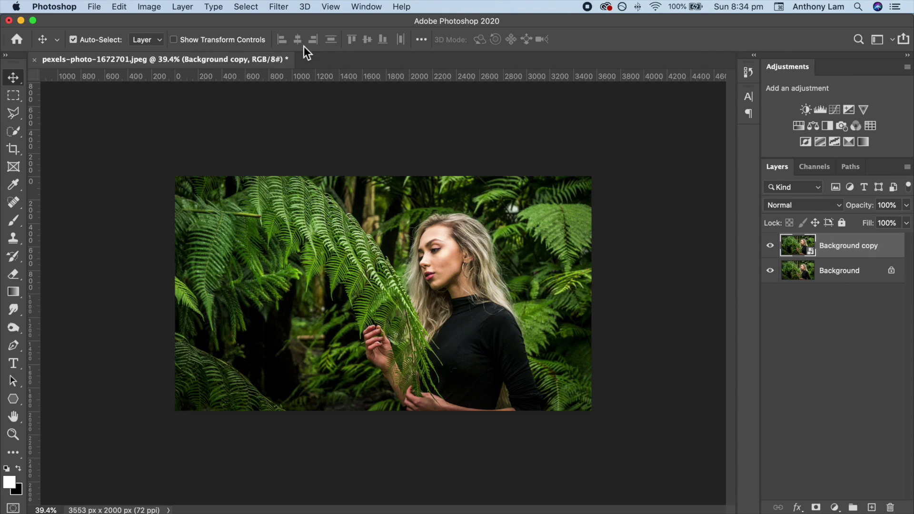
pyautogui.click(278, 8)
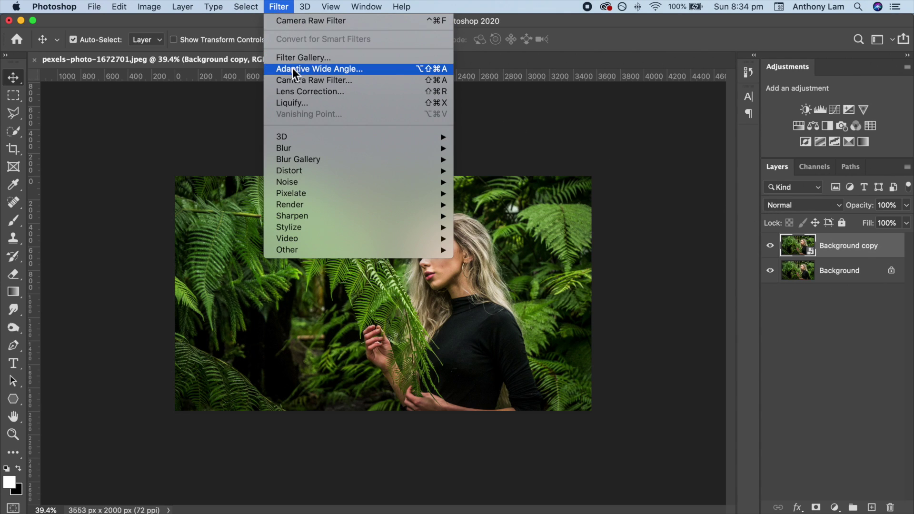
# Step: Apply Camera Raw with before/after view: Exposure -1.00, Contrast +25, Highlights +25
pyautogui.click(427, 80)
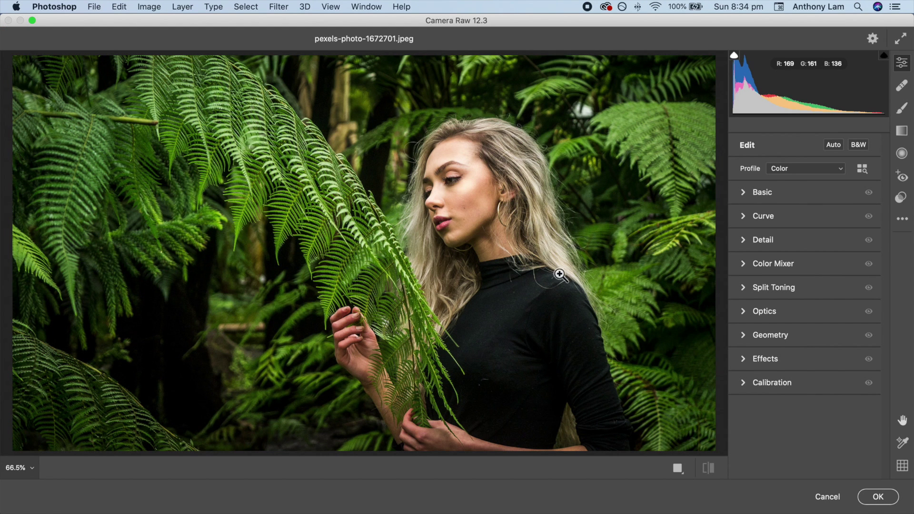
pyautogui.click(678, 468)
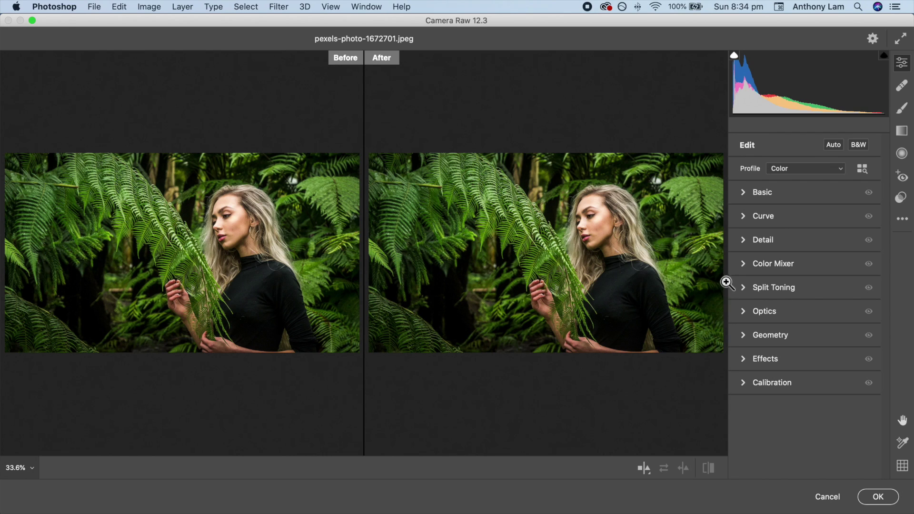
pyautogui.click(768, 195)
pyautogui.scroll(1, 771, 200)
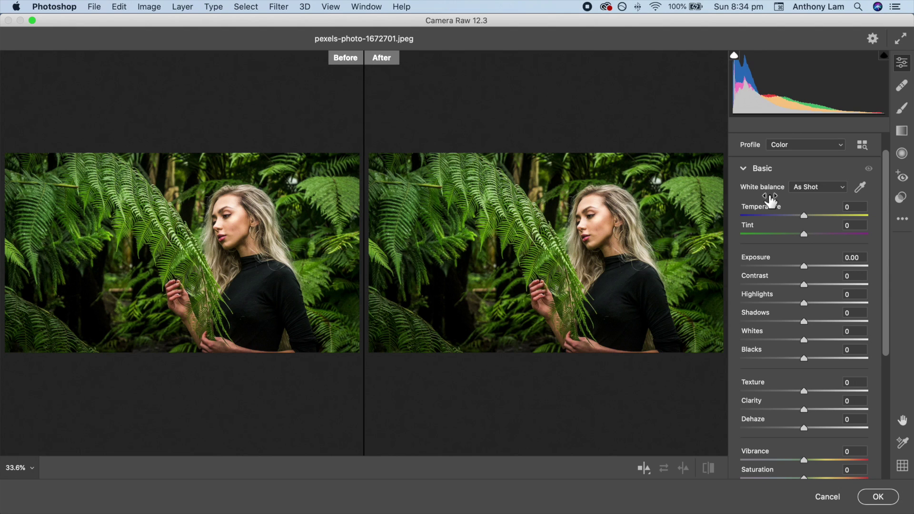
pyautogui.moveTo(803, 267)
pyautogui.mouseDown()
pyautogui.moveTo(791, 268)
pyautogui.moveTo(820, 285)
pyautogui.mouseUp()
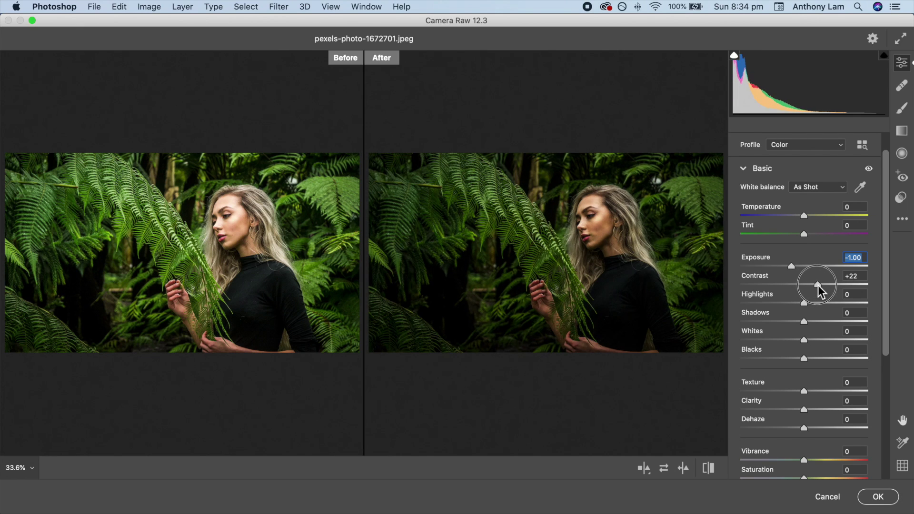
pyautogui.moveTo(805, 304); pyautogui.dragTo(823, 303)
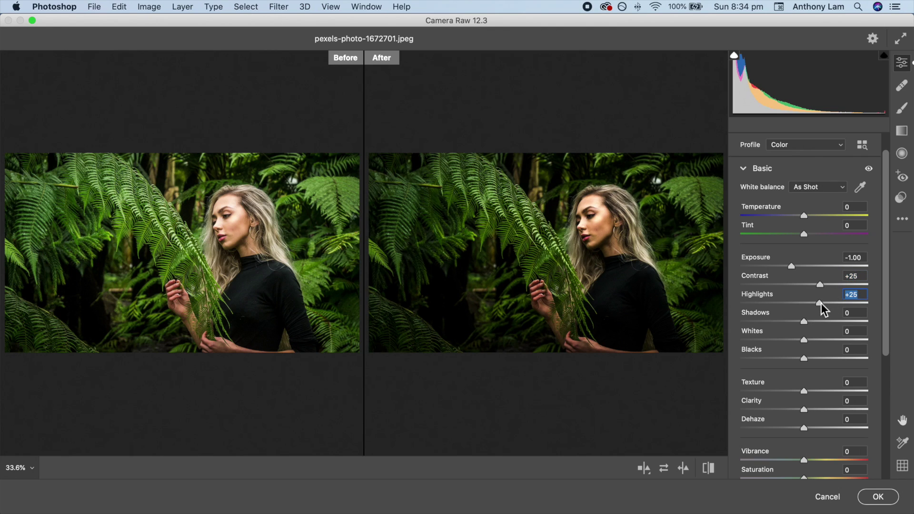
pyautogui.click(748, 167)
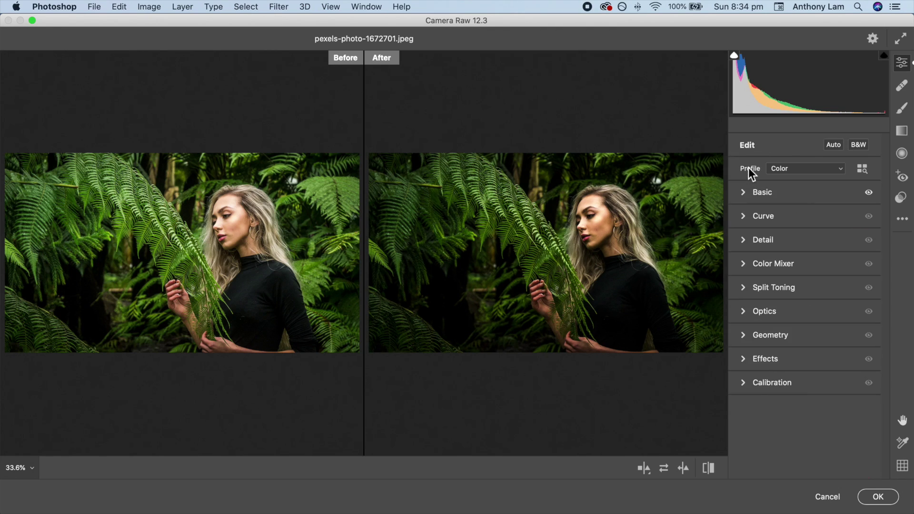
# Step: Calibrate primaries: Blue hue -50, saturation -74; Green hue +50, saturation +100; Red hue +25
pyautogui.click(783, 386)
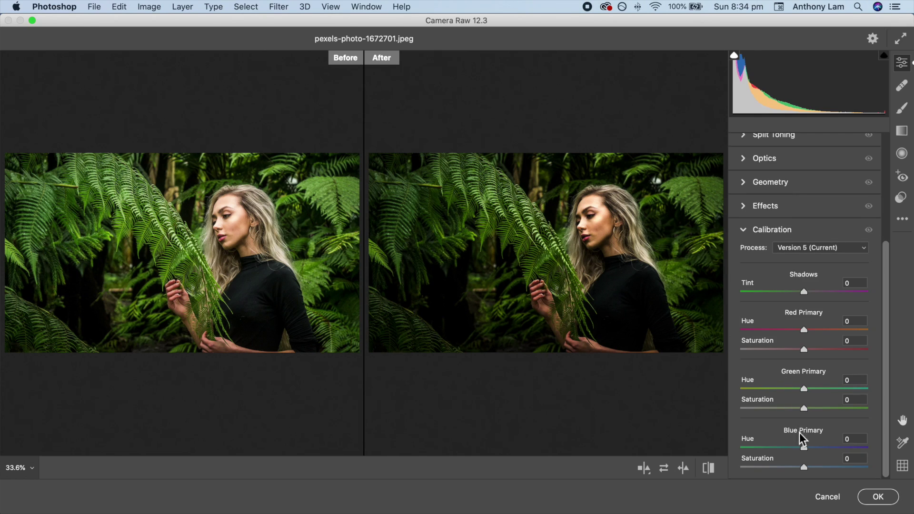
pyautogui.moveTo(805, 449); pyautogui.dragTo(773, 452)
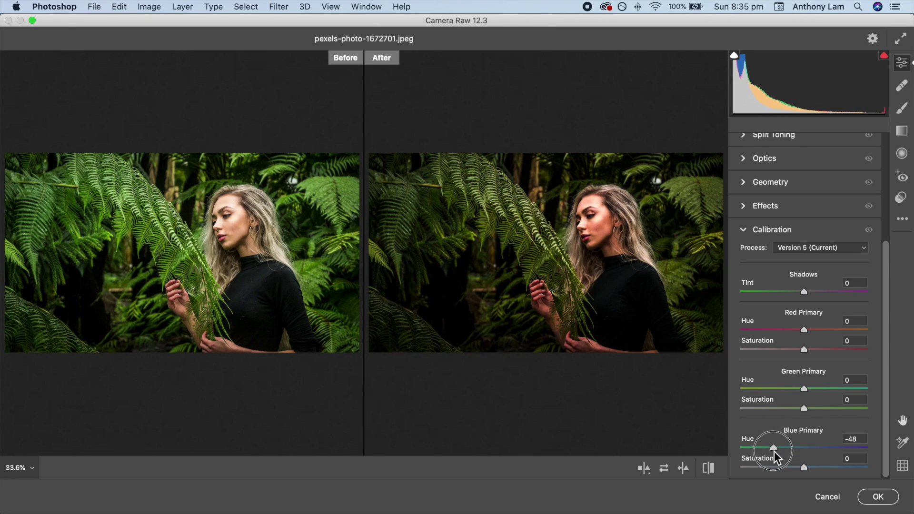
pyautogui.moveTo(804, 467); pyautogui.dragTo(759, 472)
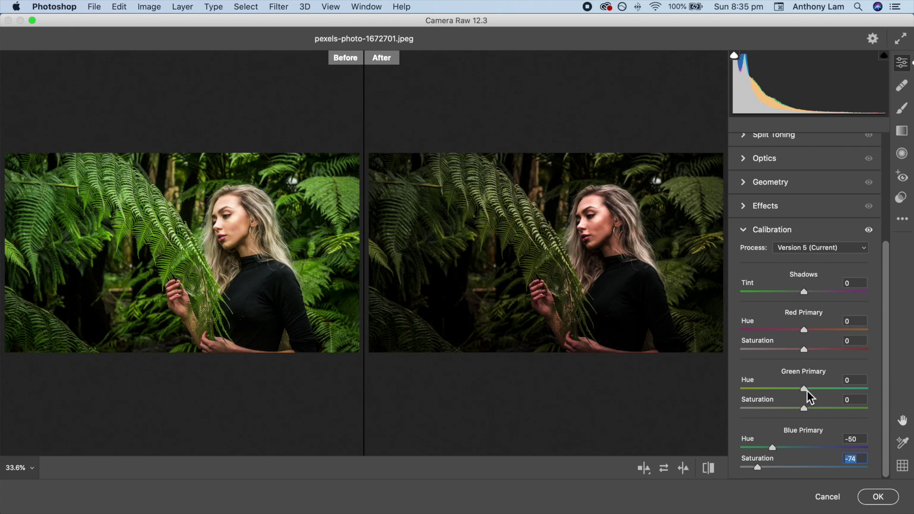
pyautogui.moveTo(807, 390); pyautogui.dragTo(822, 389)
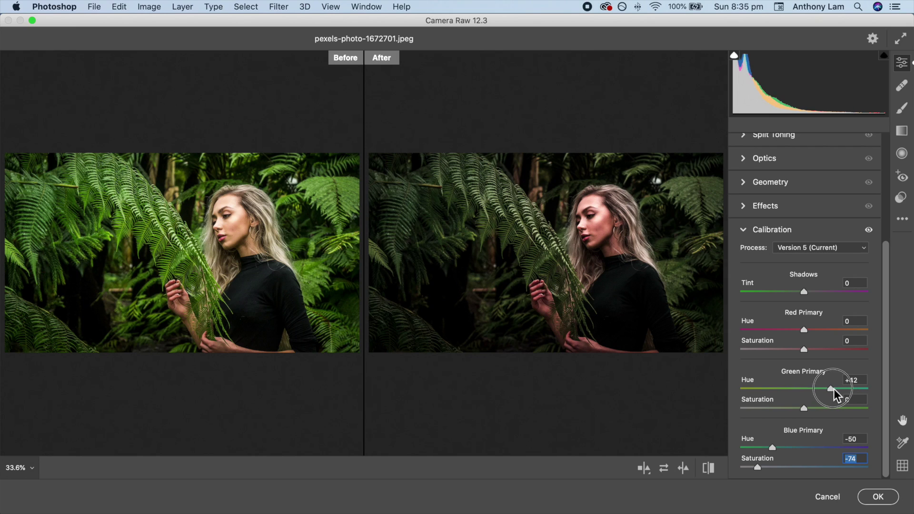
pyautogui.moveTo(839, 389)
pyautogui.mouseDown()
pyautogui.moveTo(851, 406)
pyautogui.moveTo(872, 408)
pyautogui.mouseUp()
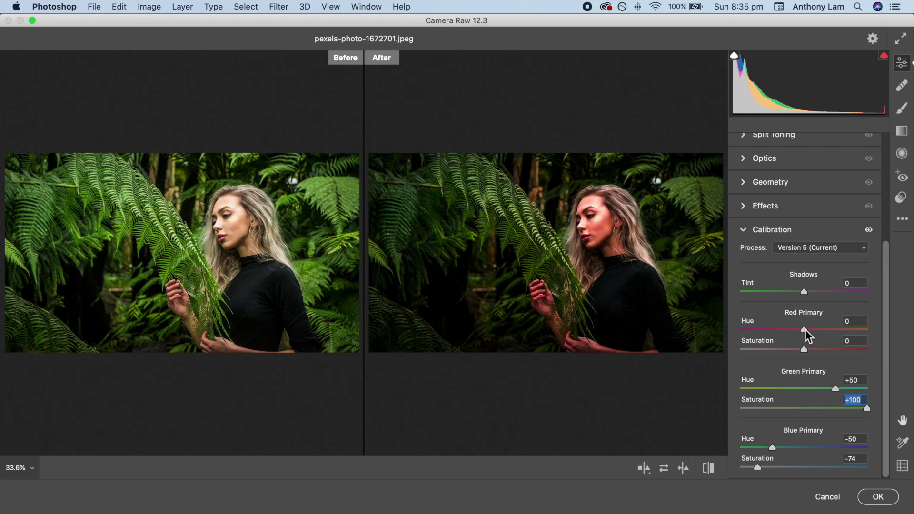
pyautogui.moveTo(805, 329); pyautogui.dragTo(821, 333)
pyautogui.click(744, 232)
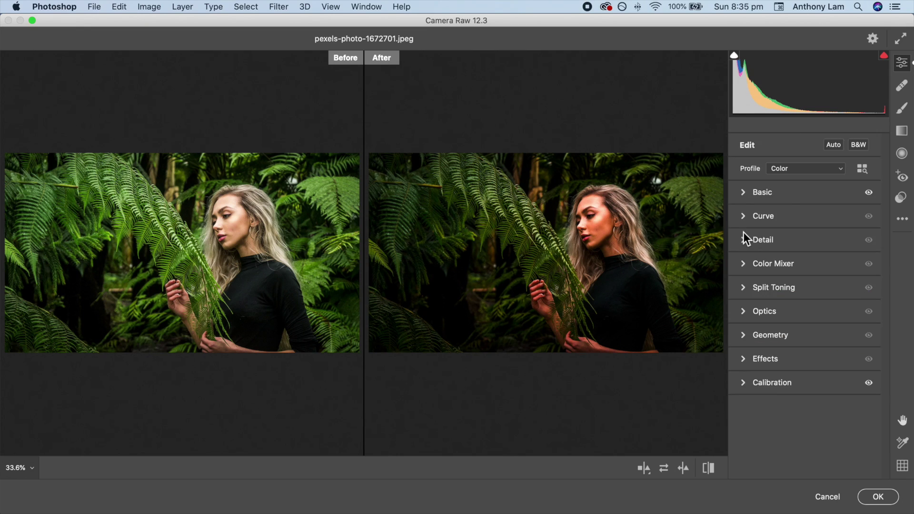
# Step: In the Color Mixer, shift Yellows hue to +23 and Greens hue to +37
pyautogui.click(780, 266)
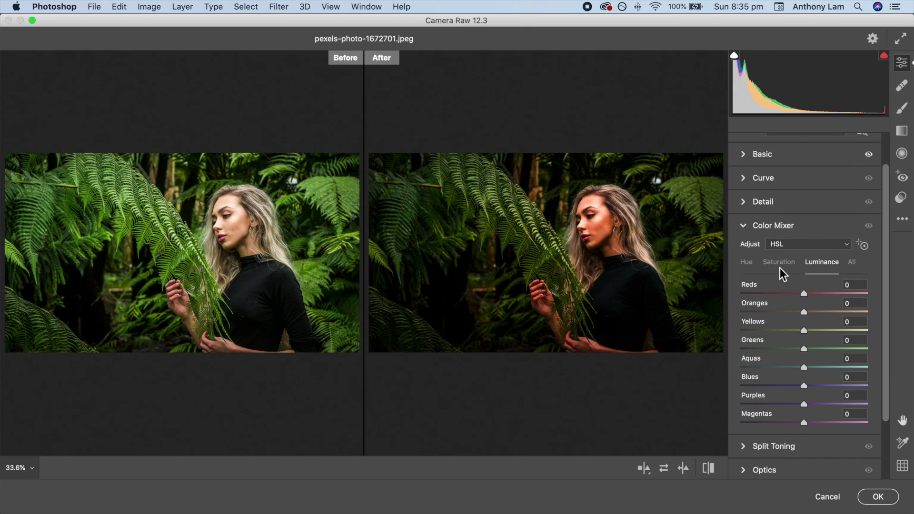
pyautogui.click(748, 263)
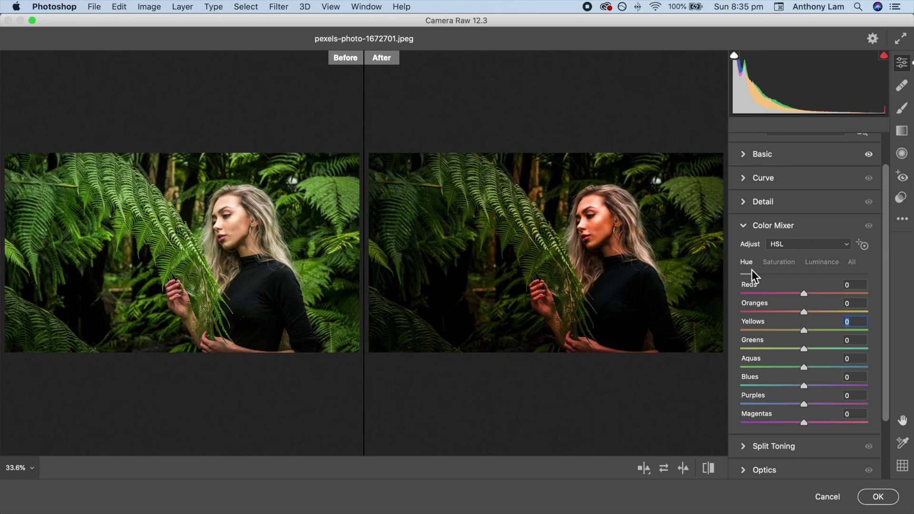
pyautogui.moveTo(803, 330); pyautogui.dragTo(875, 335)
pyautogui.moveTo(807, 350); pyautogui.dragTo(838, 350)
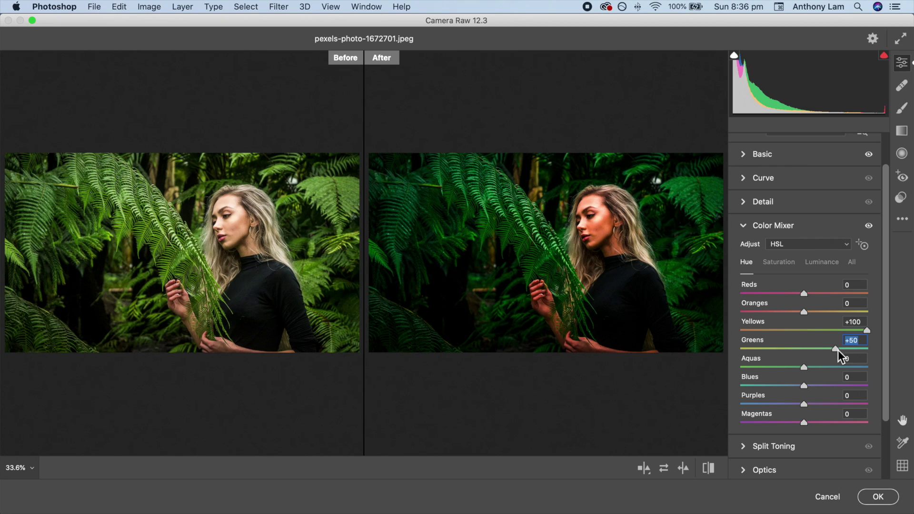
# Step: Lower Reds, Oranges and Greens saturation to -50 each
pyautogui.click(781, 264)
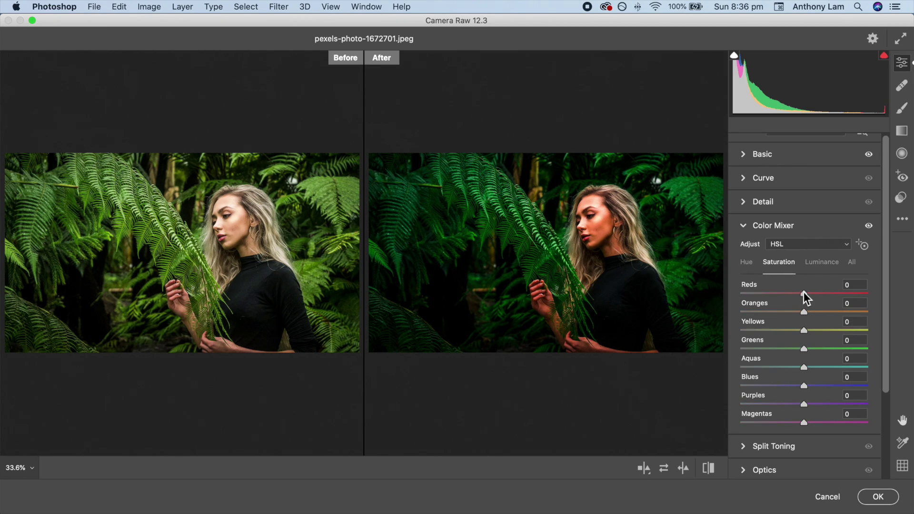
pyautogui.moveTo(804, 293); pyautogui.dragTo(773, 296)
pyautogui.moveTo(802, 312); pyautogui.dragTo(772, 314)
pyautogui.moveTo(803, 351); pyautogui.dragTo(772, 352)
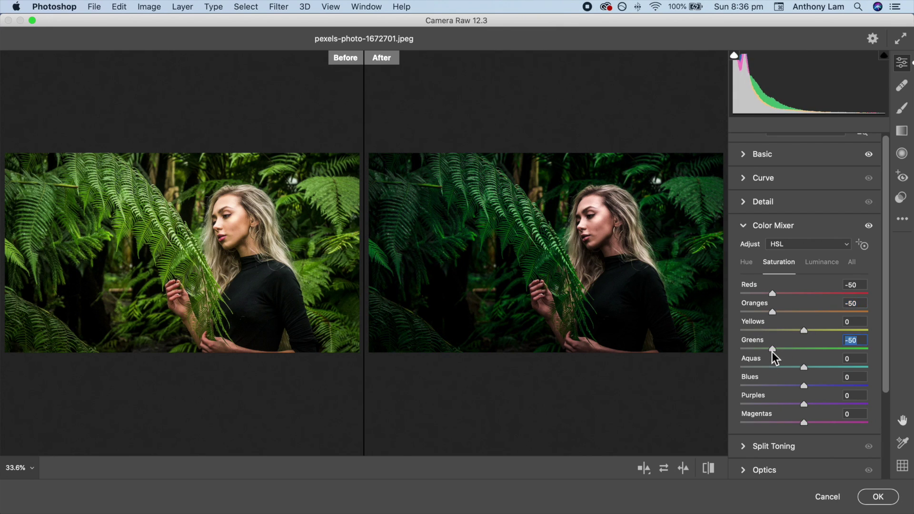
pyautogui.click(819, 264)
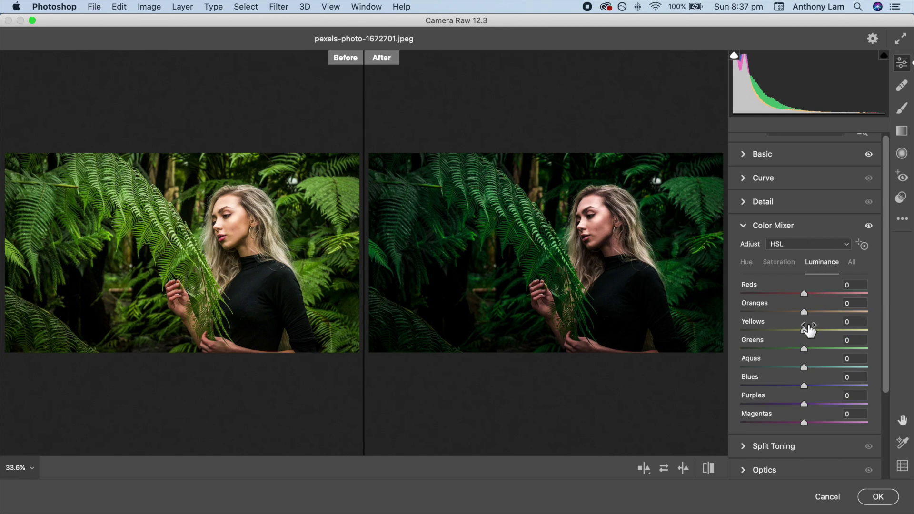
# Step: Set luminance to Yellows +100 and Greens about +40, then apply the Camera Raw filter
pyautogui.moveTo(805, 331); pyautogui.dragTo(858, 334)
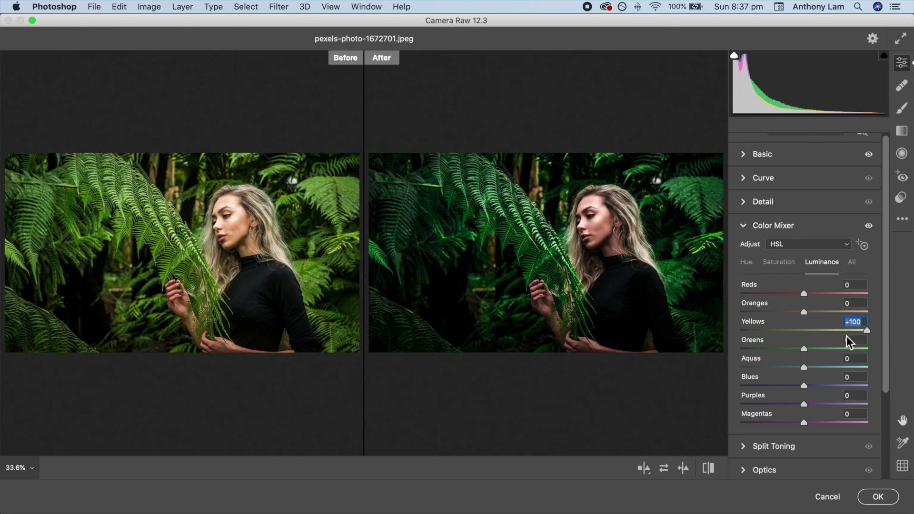
pyautogui.moveTo(803, 350); pyautogui.dragTo(816, 350)
pyautogui.moveTo(822, 352); pyautogui.dragTo(824, 352)
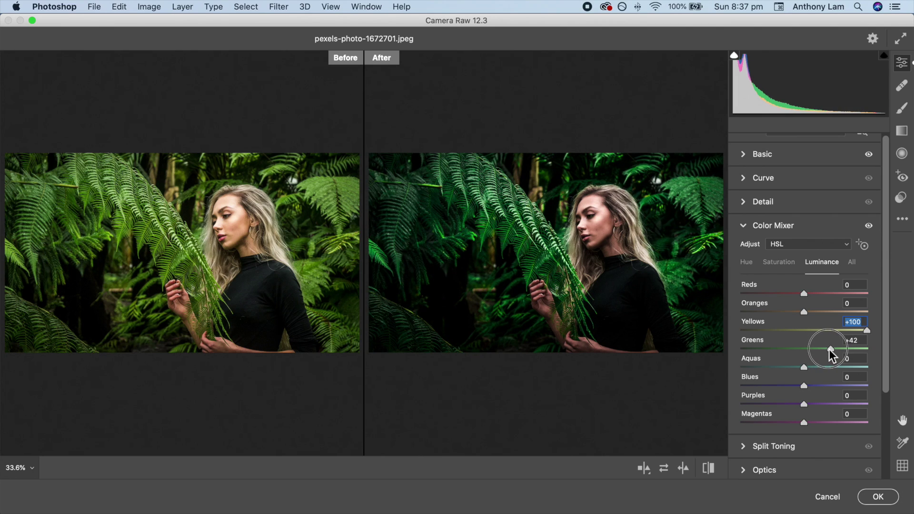
pyautogui.moveTo(829, 350); pyautogui.dragTo(828, 350)
pyautogui.click(877, 495)
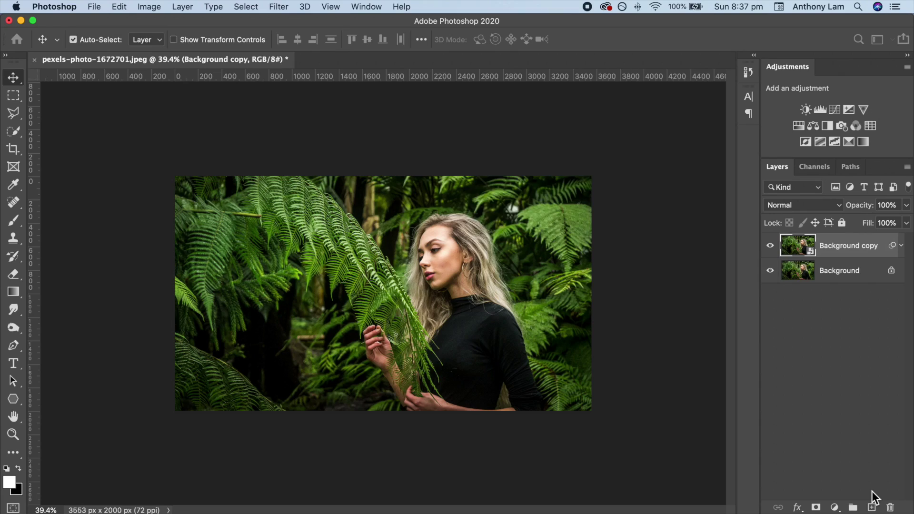
# Step: Add a white-to-transparent Gradient Fill layer angled at about -140°
pyautogui.click(835, 508)
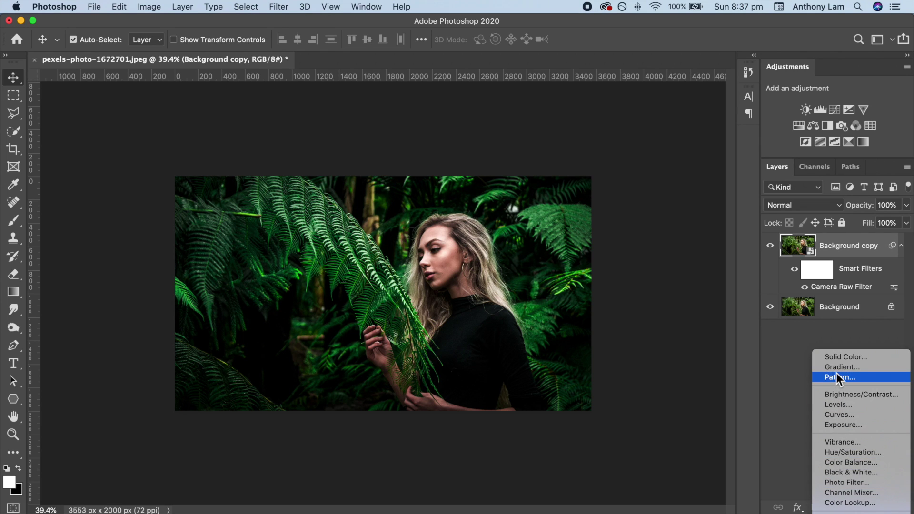
pyautogui.click(837, 368)
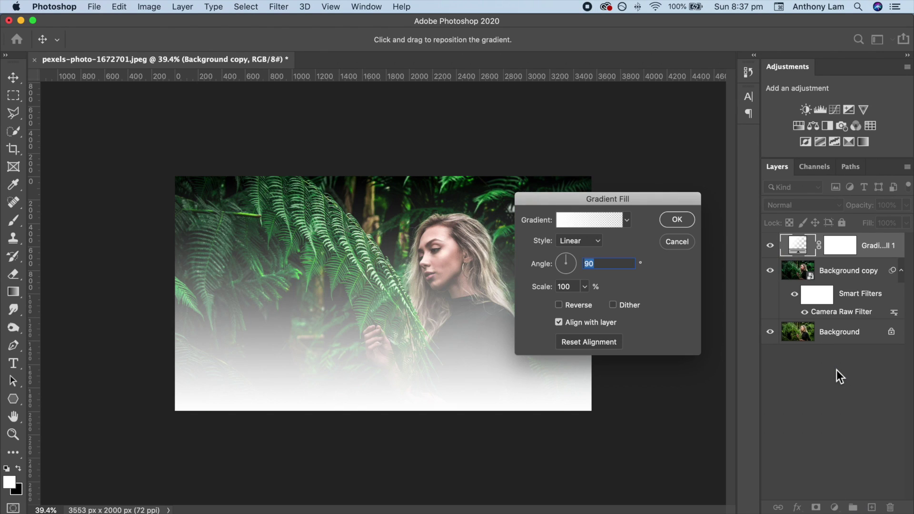
pyautogui.moveTo(567, 264); pyautogui.dragTo(558, 272)
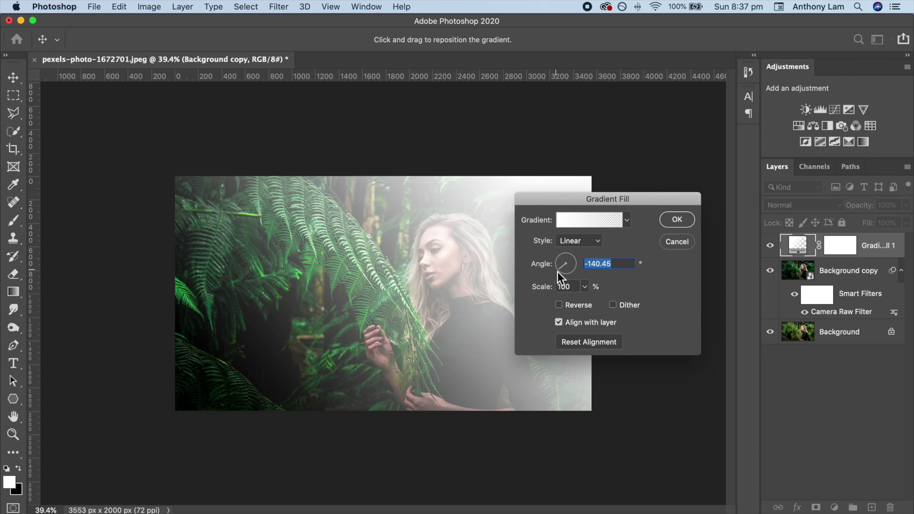
pyautogui.click(666, 224)
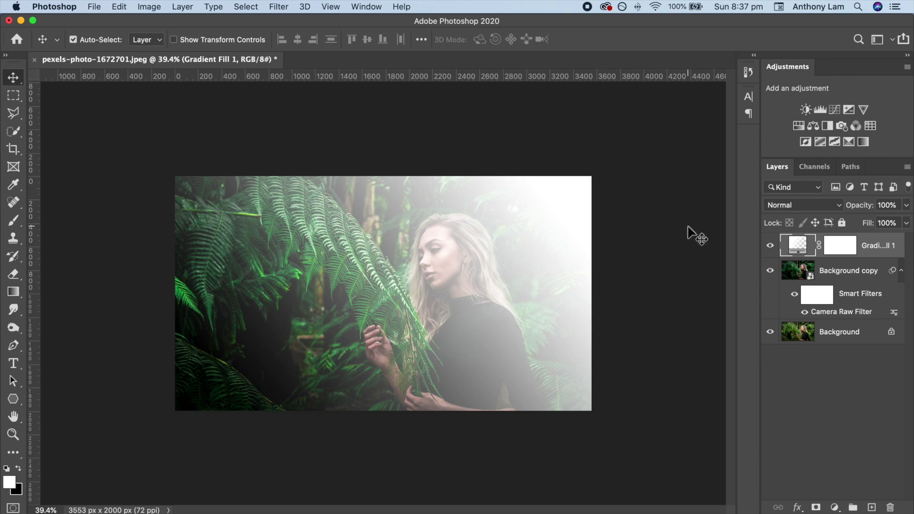
pyautogui.click(789, 210)
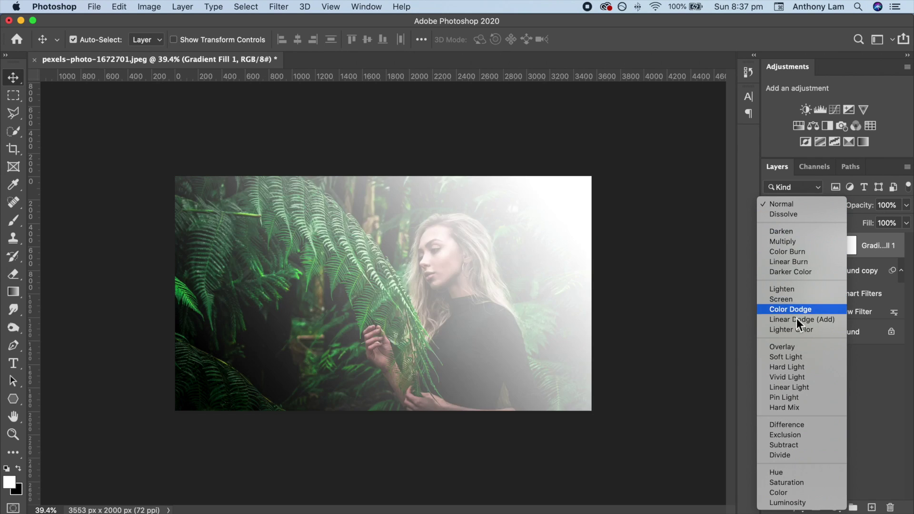
# Step: Set Gradient Fill 1 to Soft Light at 33% opacity and toggle its visibility to compare
pyautogui.click(798, 356)
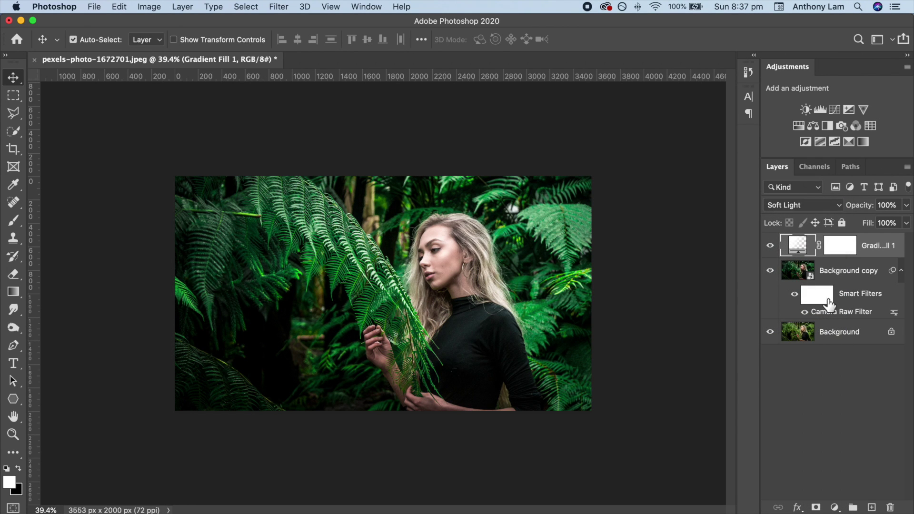
pyautogui.moveTo(871, 209); pyautogui.dragTo(857, 214)
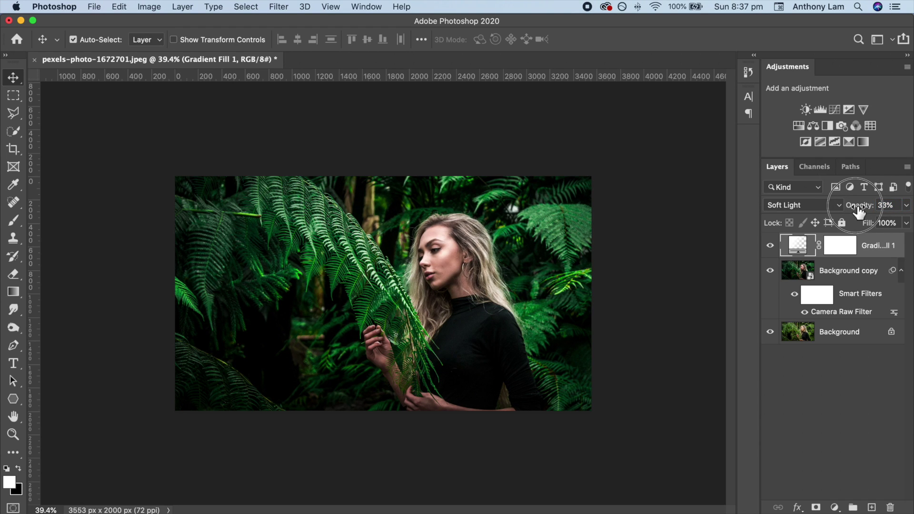
pyautogui.click(770, 246)
pyautogui.click(771, 246)
pyautogui.keyDown('alt'); pyautogui.click(771, 333); pyautogui.keyUp('alt')
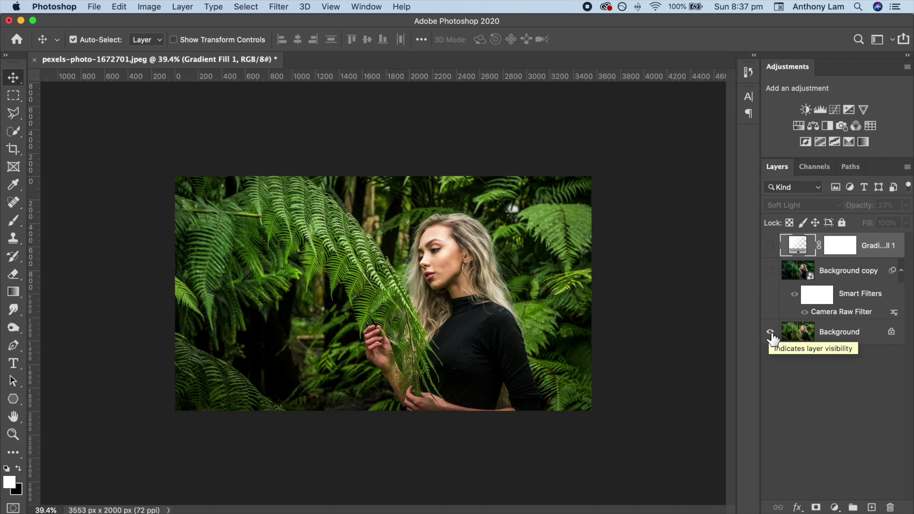
pyautogui.keyDown('alt'); pyautogui.click(770, 332); pyautogui.keyUp('alt')
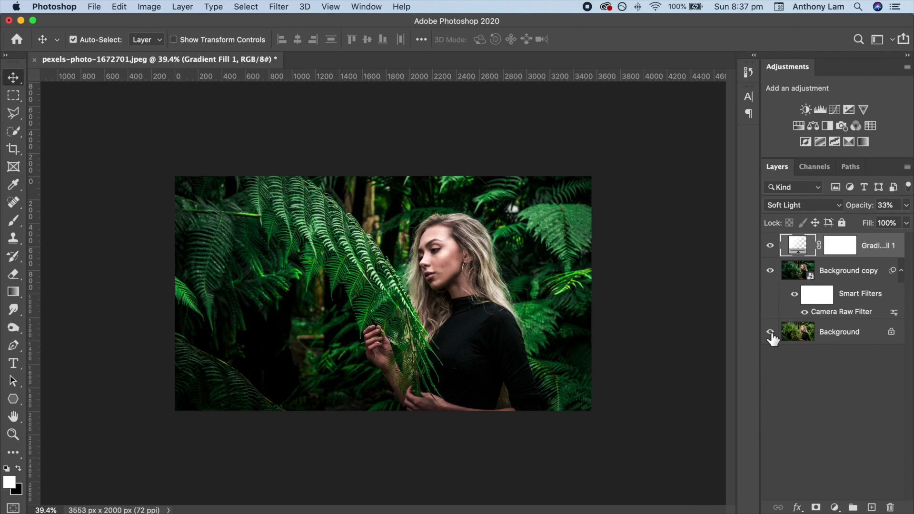
pyautogui.keyDown('alt'); pyautogui.click(771, 333); pyautogui.keyUp('alt')
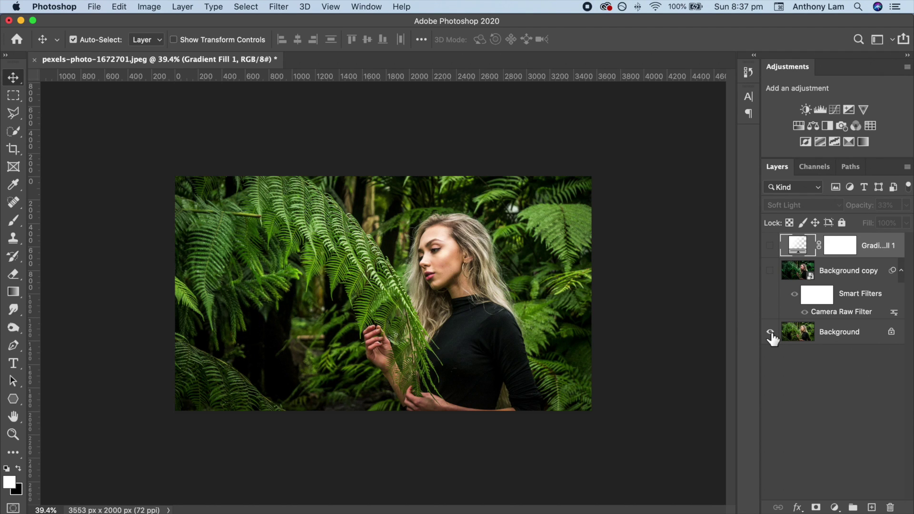
pyautogui.keyDown('alt'); pyautogui.click(771, 332); pyautogui.keyUp('alt')
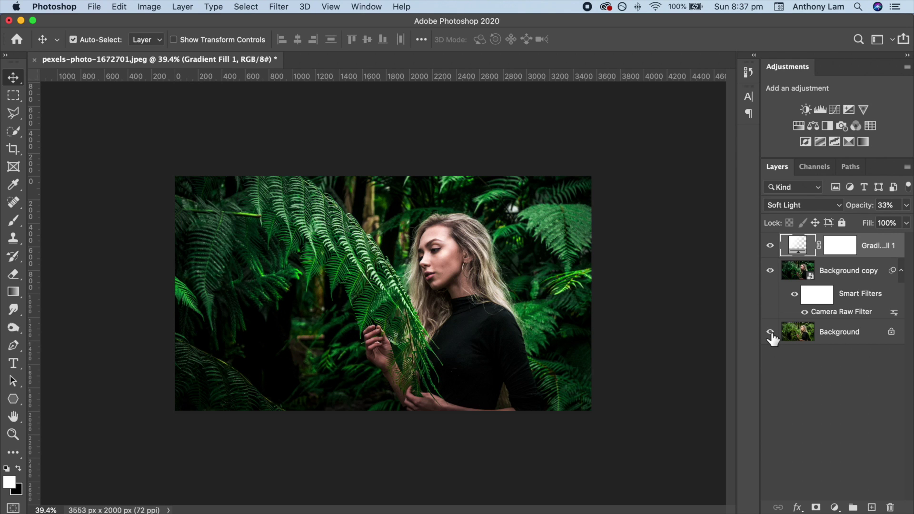